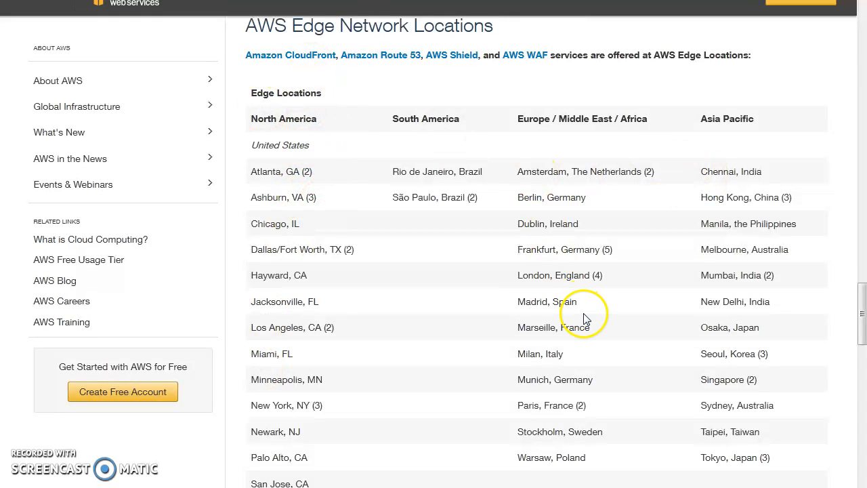
{"action": "scroll", "coordinate": [586, 319], "scroll_direction": "down", "scroll_amount": 1}
{"action": "scroll", "coordinate": [586, 319], "scroll_direction": "up", "scroll_amount": 1}
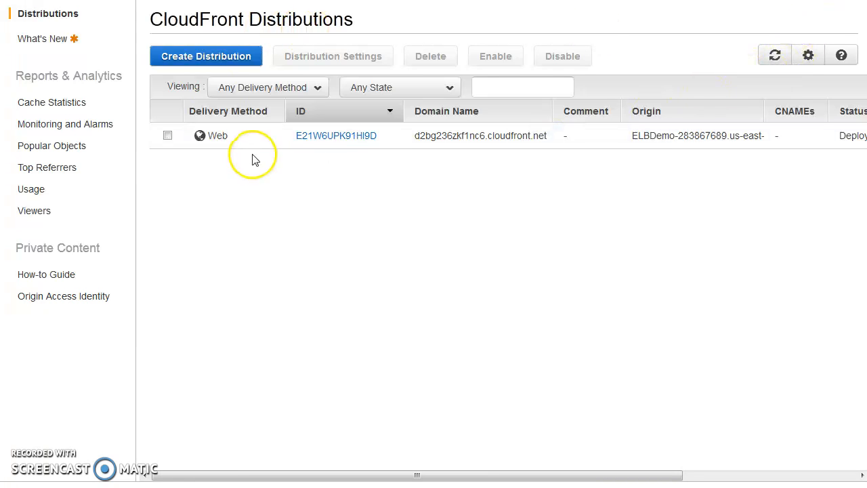
Step: Start a new web distribution with hitwebsite.s3.amazonaws.com as the origin domain name
{"action": "left_click", "coordinate": [203, 56]}
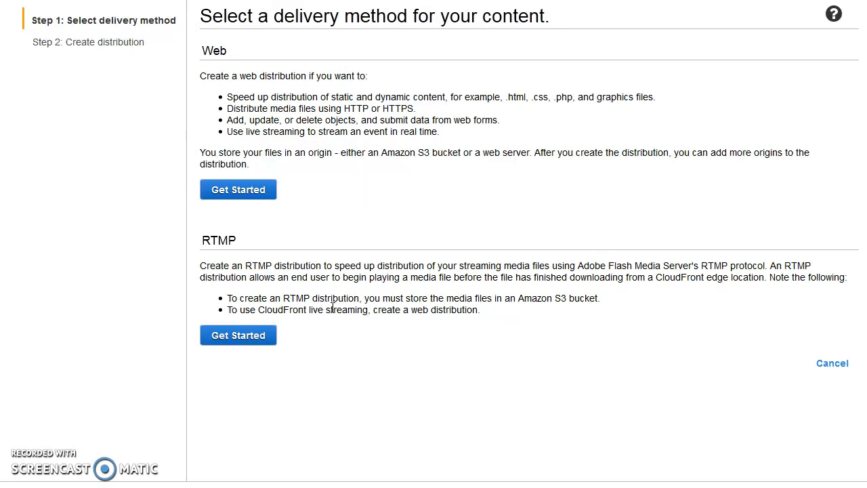
{"action": "left_click", "coordinate": [250, 198]}
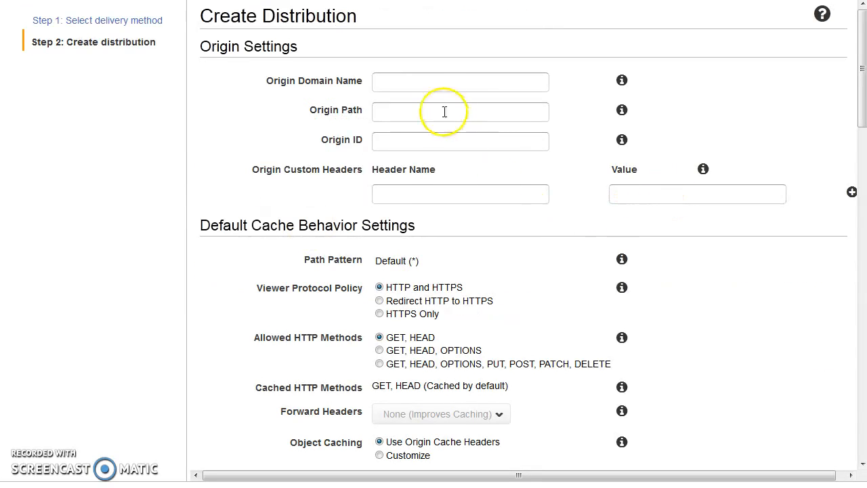
{"action": "left_click", "coordinate": [418, 82]}
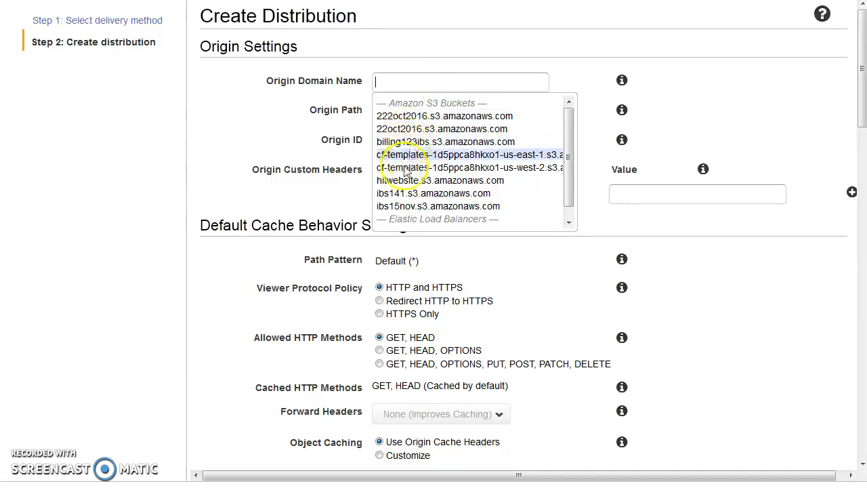
{"action": "scroll", "coordinate": [417, 166], "scroll_direction": "down", "scroll_amount": 1}
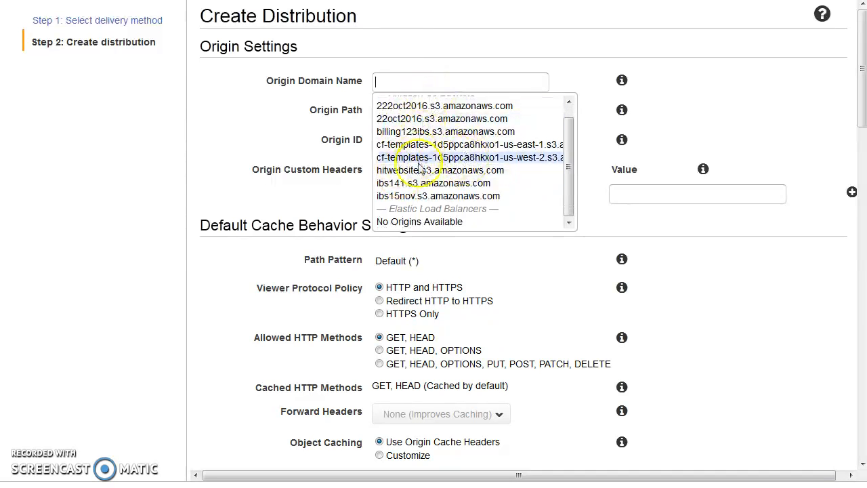
{"action": "scroll", "coordinate": [420, 168], "scroll_direction": "up", "scroll_amount": 1}
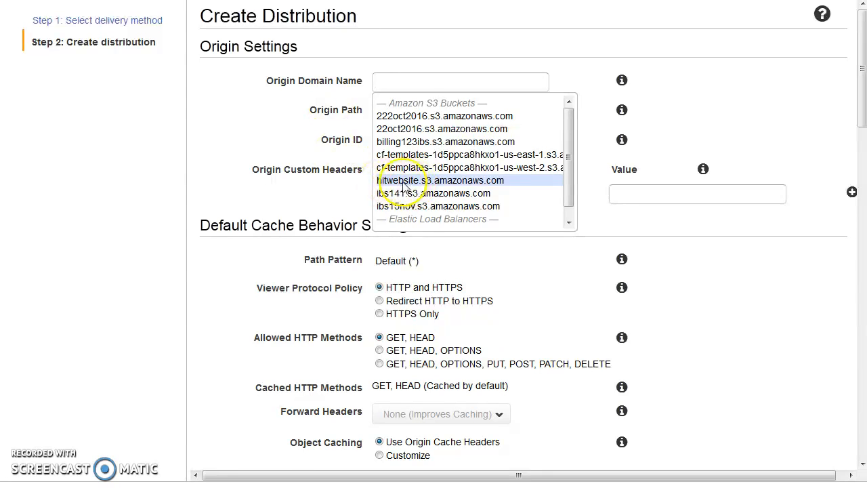
{"action": "left_click", "coordinate": [403, 182]}
{"action": "left_click", "coordinate": [437, 103]}
{"action": "left_click", "coordinate": [434, 119]}
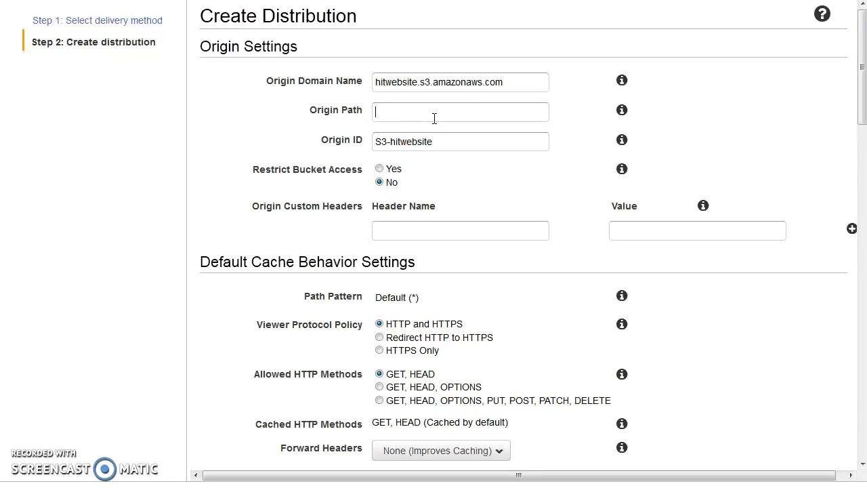
{"action": "left_click", "coordinate": [622, 110]}
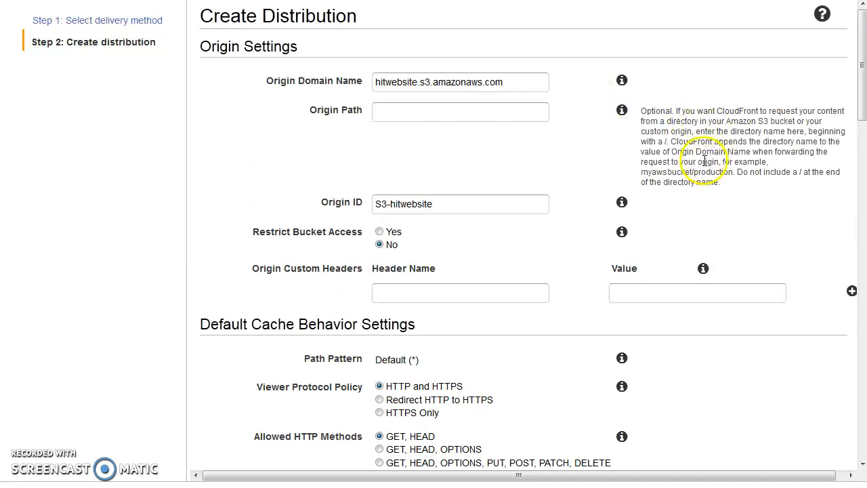
{"action": "left_click", "coordinate": [433, 114]}
{"action": "type", "text": "/"}
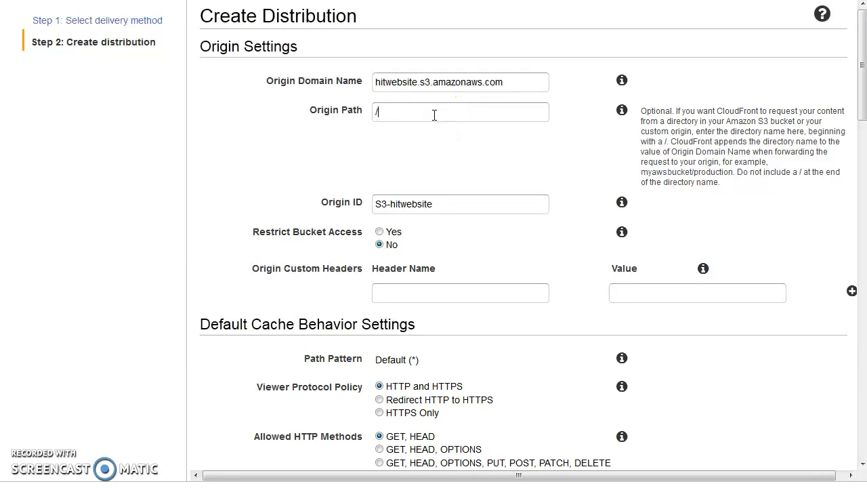
{"action": "type", "text": "folfer"}
{"action": "key", "text": "BackSpace"}
{"action": "key", "text": "BackSpace"}
{"action": "key", "text": "BackSpace"}
{"action": "type", "text": "der"}
{"action": "key", "text": "BackSpace"}
{"action": "key", "text": "BackSpace"}
{"action": "key", "text": "BackSpace"}
{"action": "key", "text": "BackSpace"}
{"action": "key", "text": "BackSpace"}
{"action": "key", "text": "BackSpace"}
{"action": "key", "text": "BackSpace"}
Step: Replace the origin ID with defaultOrigin and hide the origin path help text
{"action": "left_click", "coordinate": [445, 209]}
{"action": "left_click_drag", "start_coordinate": [461, 206], "coordinate": [354, 206]}
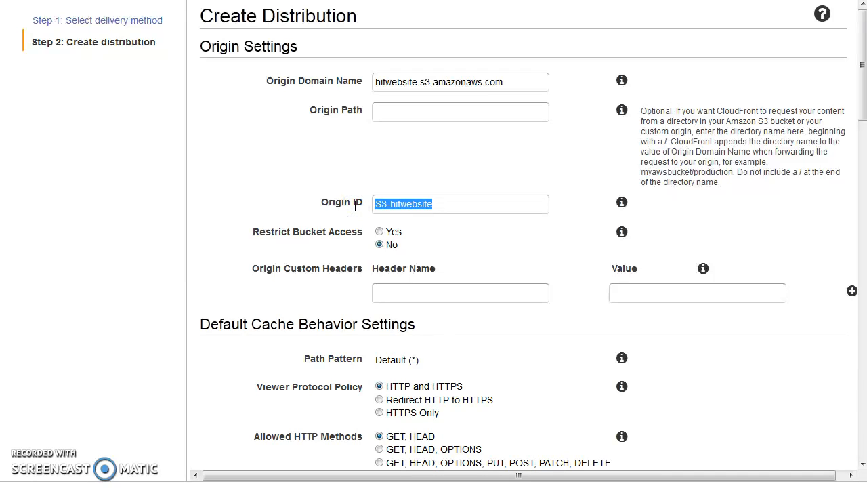
{"action": "type", "text": "defaul"}
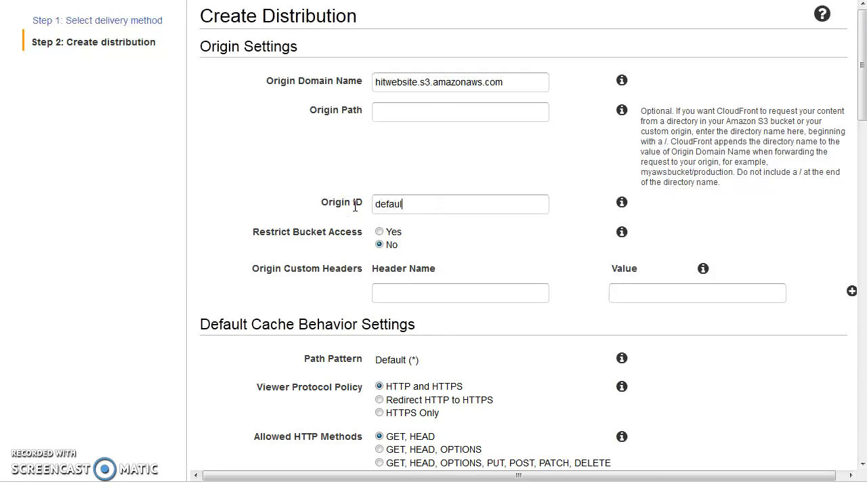
{"action": "type", "text": "tOrigin"}
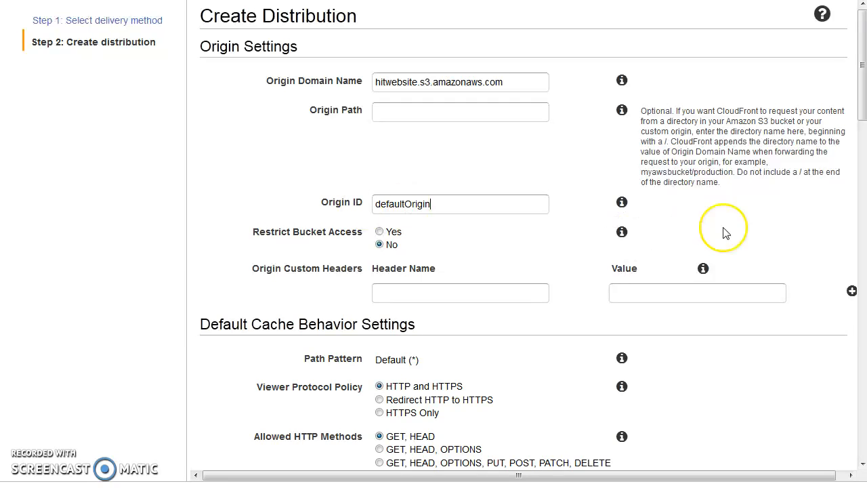
{"action": "left_click", "coordinate": [623, 110]}
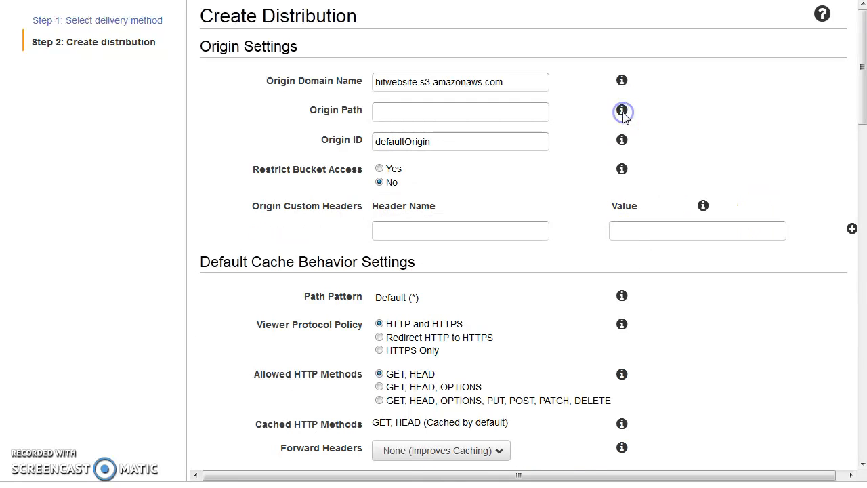
Step: Restrict bucket access using a new origin access identity, and grant read permissions by updating the bucket policy
{"action": "left_click", "coordinate": [380, 170]}
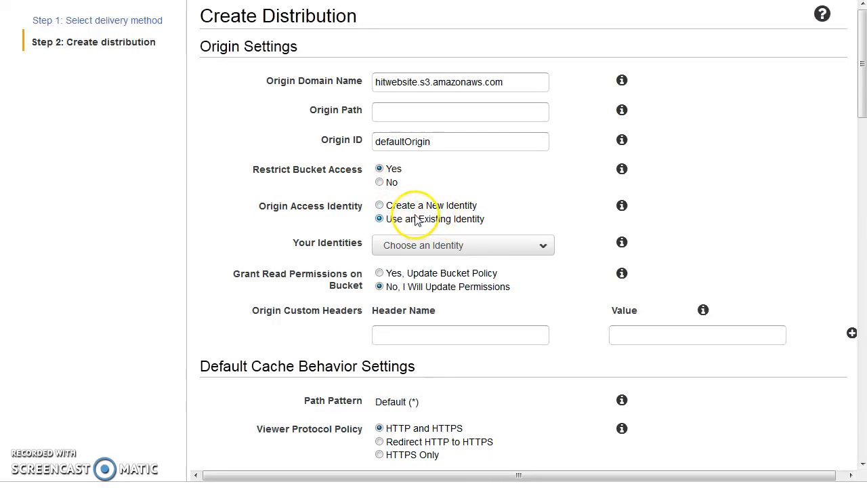
{"action": "left_click", "coordinate": [380, 206]}
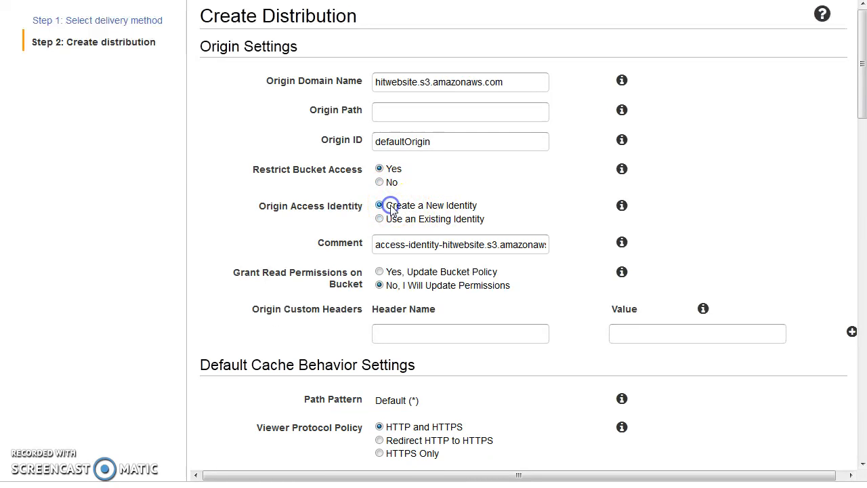
{"action": "left_click", "coordinate": [409, 243]}
{"action": "left_click", "coordinate": [380, 271]}
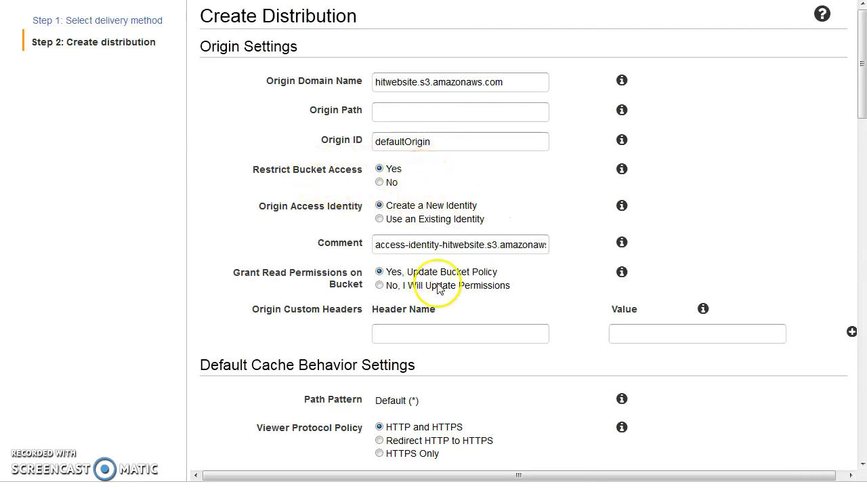
Step: Set the viewer protocol policy of the default cache behavior to Redirect HTTP to HTTPS
{"action": "scroll", "coordinate": [461, 261], "scroll_direction": "down", "scroll_amount": 1}
{"action": "scroll", "coordinate": [461, 261], "scroll_direction": "down", "scroll_amount": 4}
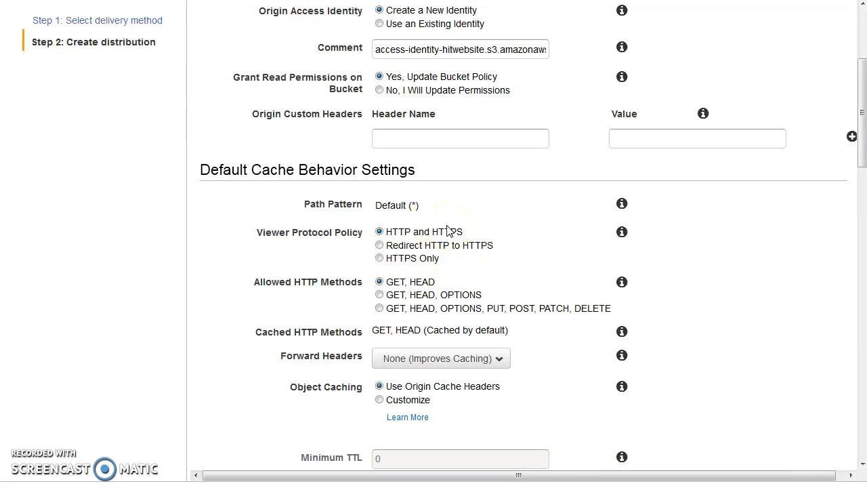
{"action": "left_click", "coordinate": [404, 208]}
{"action": "scroll", "coordinate": [404, 207], "scroll_direction": "up", "scroll_amount": 5}
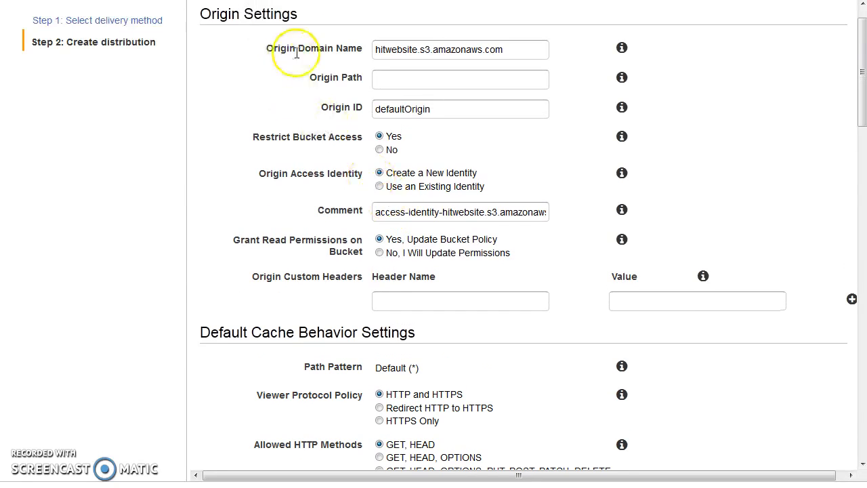
{"action": "scroll", "coordinate": [417, 297], "scroll_direction": "down", "scroll_amount": 3}
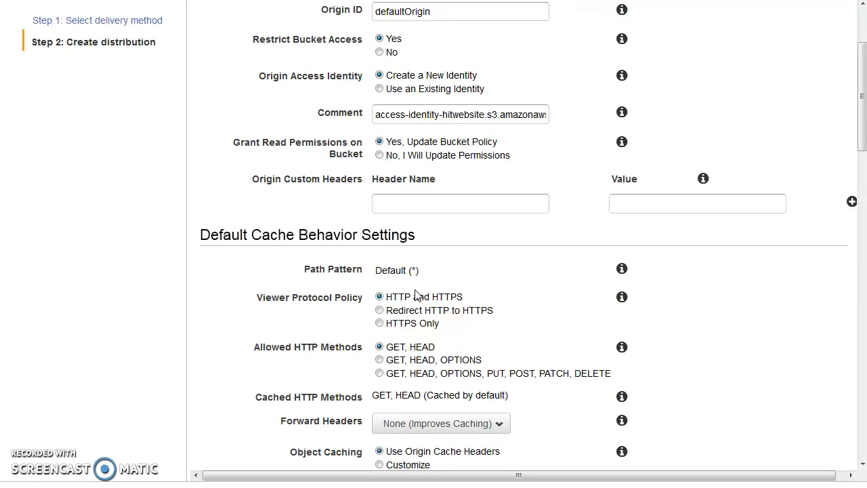
{"action": "left_click", "coordinate": [417, 294]}
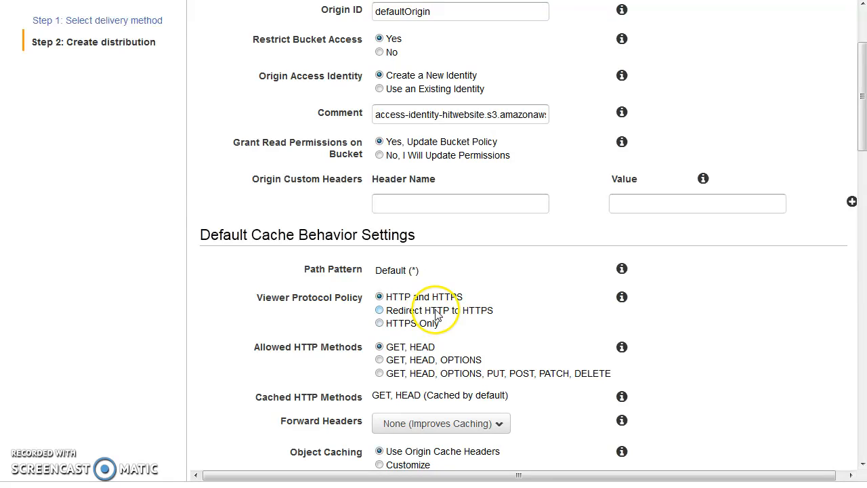
{"action": "left_click", "coordinate": [380, 310]}
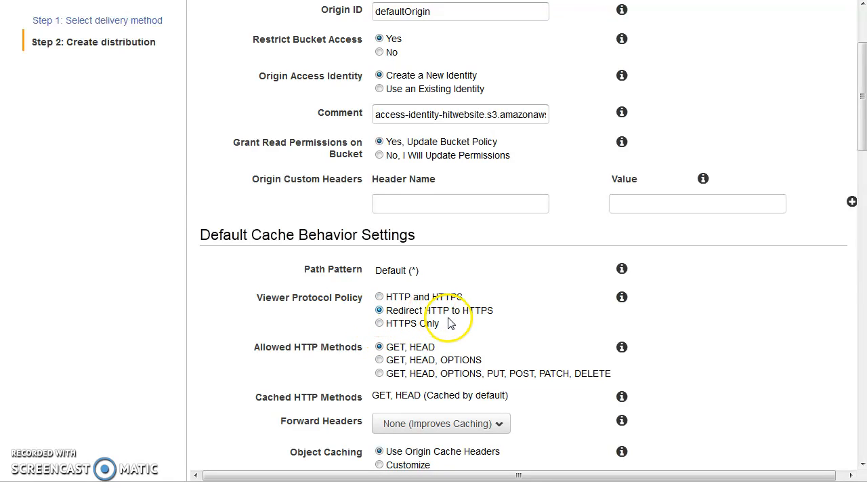
{"action": "scroll", "coordinate": [459, 311], "scroll_direction": "down", "scroll_amount": 1}
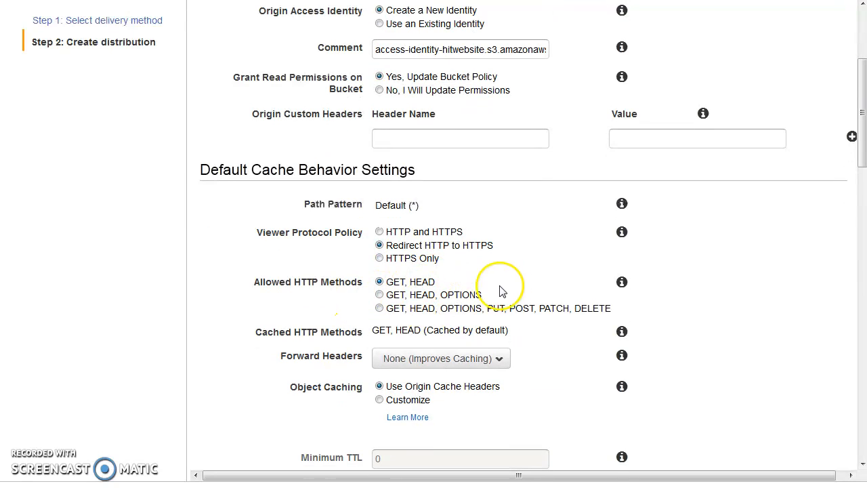
{"action": "scroll", "coordinate": [474, 318], "scroll_direction": "down", "scroll_amount": 1}
{"action": "scroll", "coordinate": [519, 323], "scroll_direction": "down", "scroll_amount": 2}
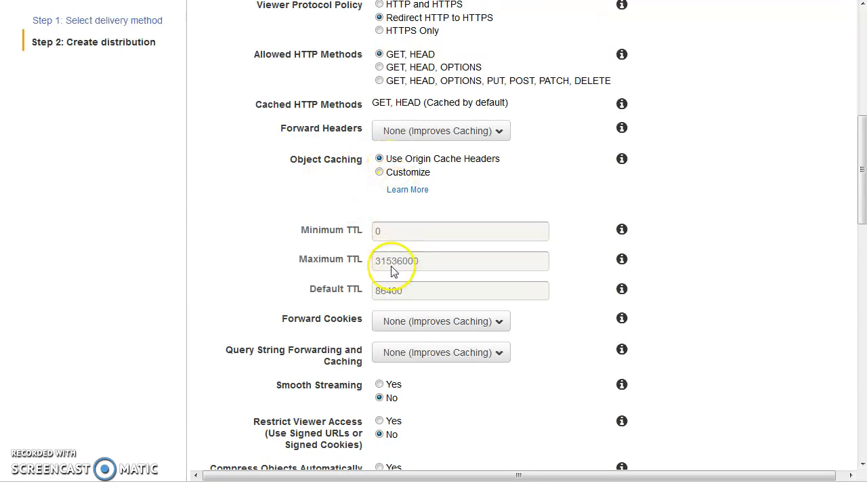
{"action": "left_click", "coordinate": [409, 296]}
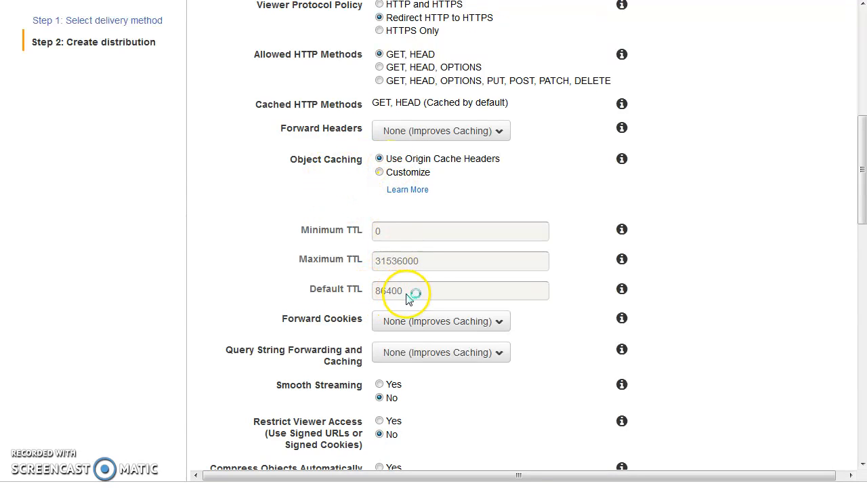
{"action": "left_click", "coordinate": [380, 172]}
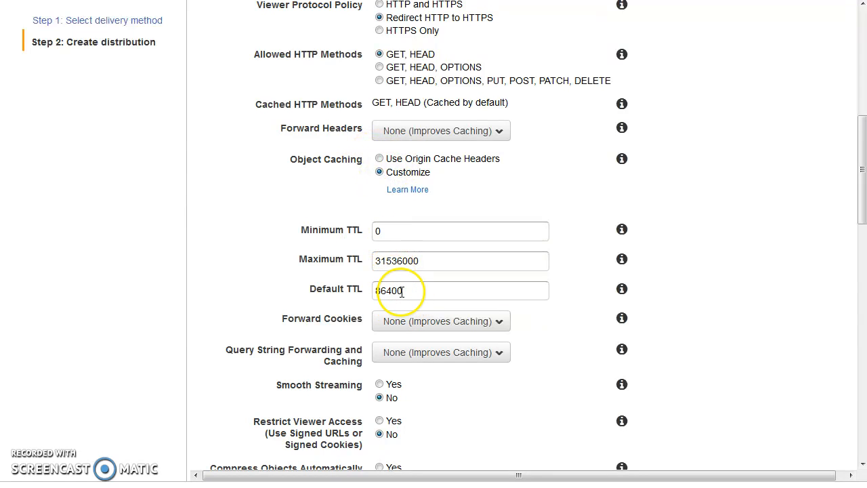
{"action": "left_click", "coordinate": [379, 159]}
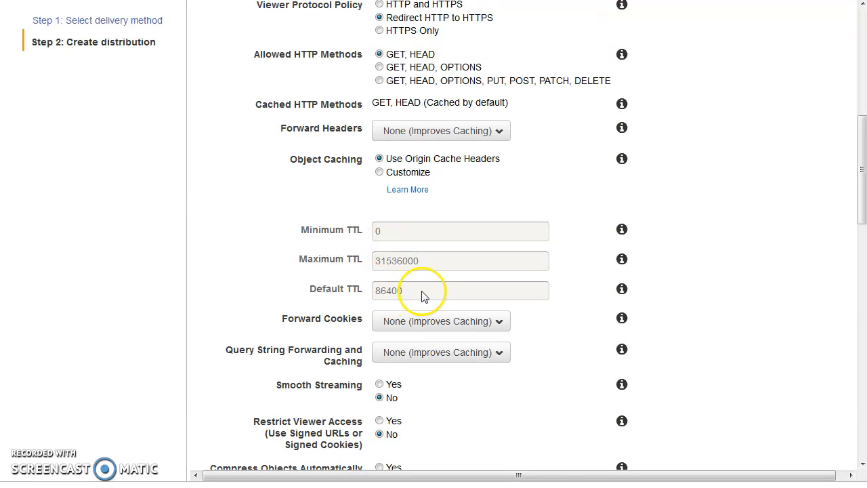
Step: Review the remaining default cache behavior settings and the available price class options in the distribution settings
{"action": "scroll", "coordinate": [427, 298], "scroll_direction": "down", "scroll_amount": 1}
{"action": "scroll", "coordinate": [431, 300], "scroll_direction": "down", "scroll_amount": 1}
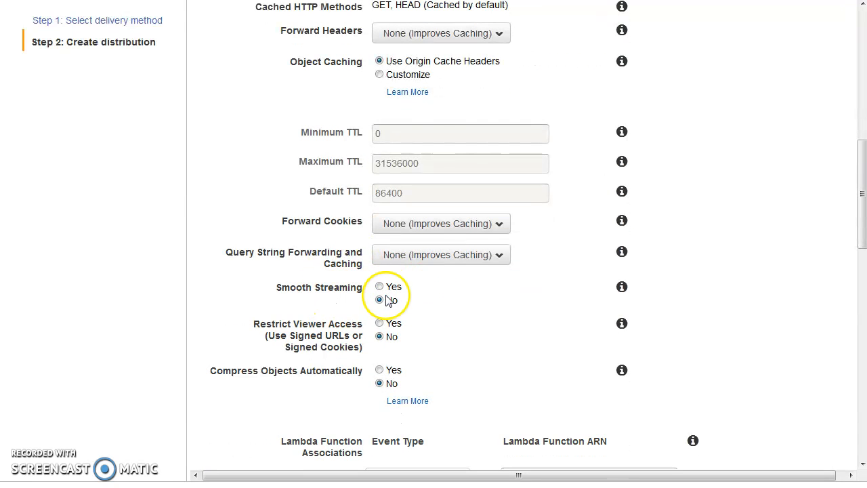
{"action": "scroll", "coordinate": [389, 305], "scroll_direction": "down", "scroll_amount": 2}
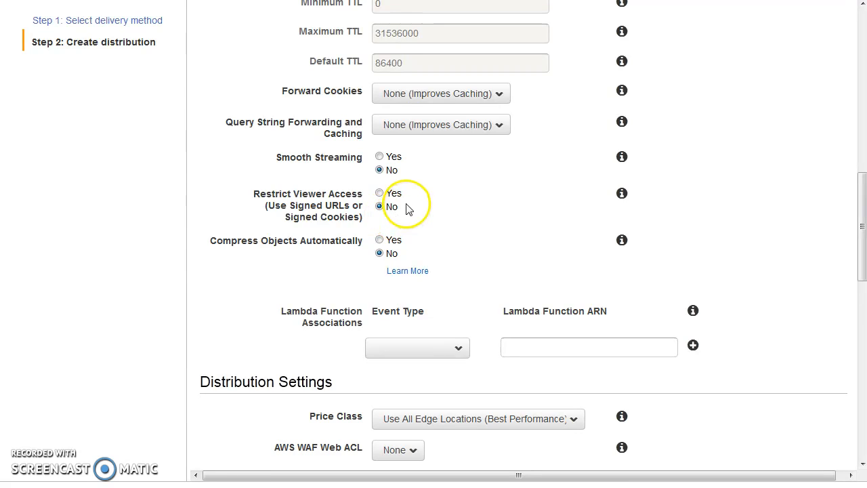
{"action": "scroll", "coordinate": [410, 211], "scroll_direction": "down", "scroll_amount": 2}
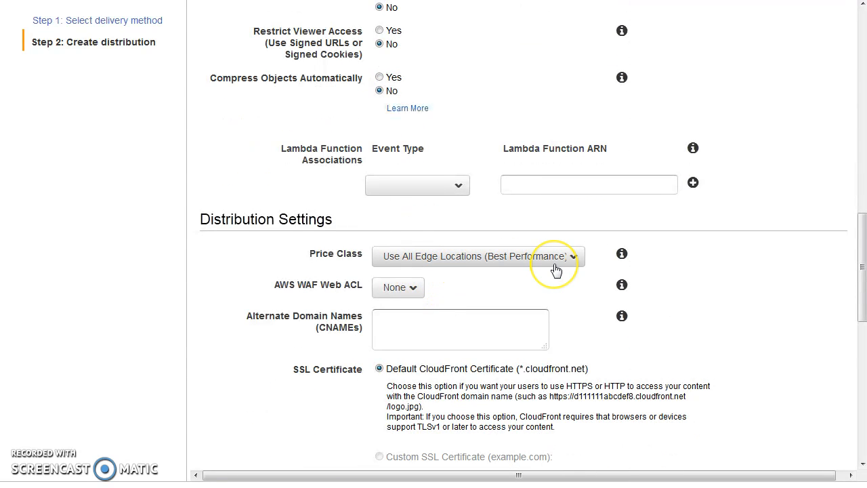
{"action": "left_click", "coordinate": [551, 264]}
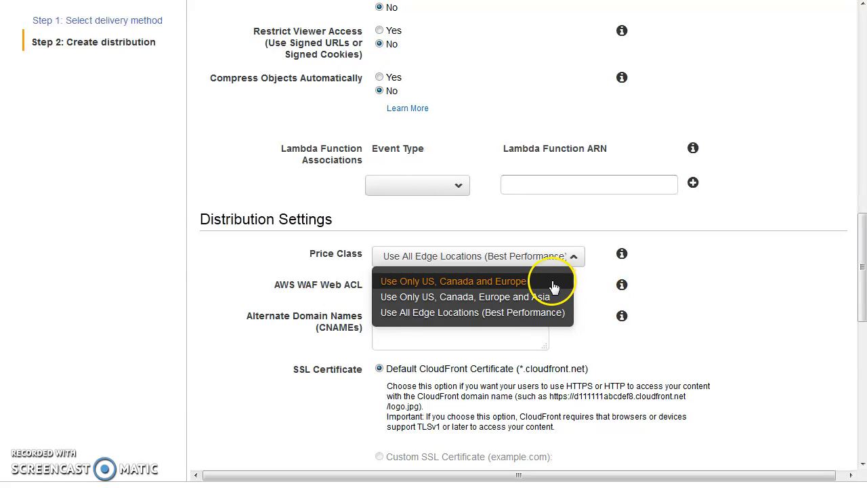
{"action": "left_click", "coordinate": [703, 313]}
{"action": "left_click", "coordinate": [720, 330]}
{"action": "left_click", "coordinate": [425, 310]}
Step: Choose None as the AWS WAF web ACL and leave the alternate domain names blank
{"action": "left_click", "coordinate": [412, 288]}
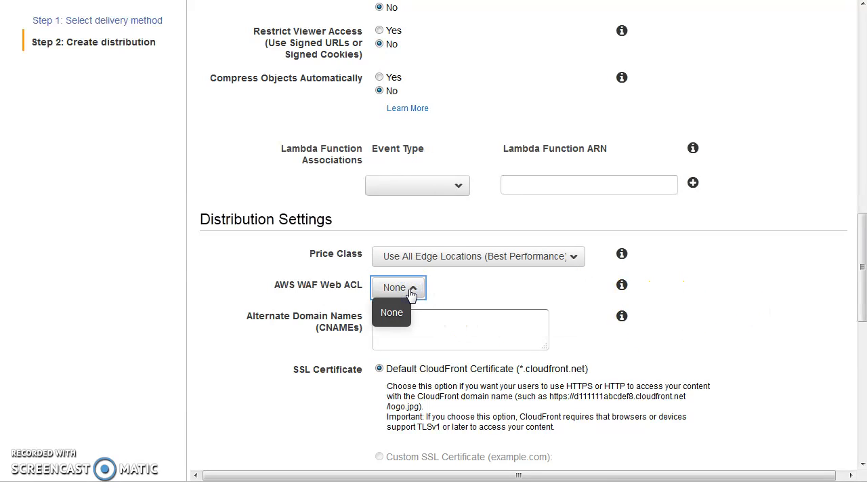
{"action": "left_click", "coordinate": [393, 311]}
{"action": "left_click", "coordinate": [492, 337]}
{"action": "scroll", "coordinate": [492, 337], "scroll_direction": "down", "scroll_amount": 1}
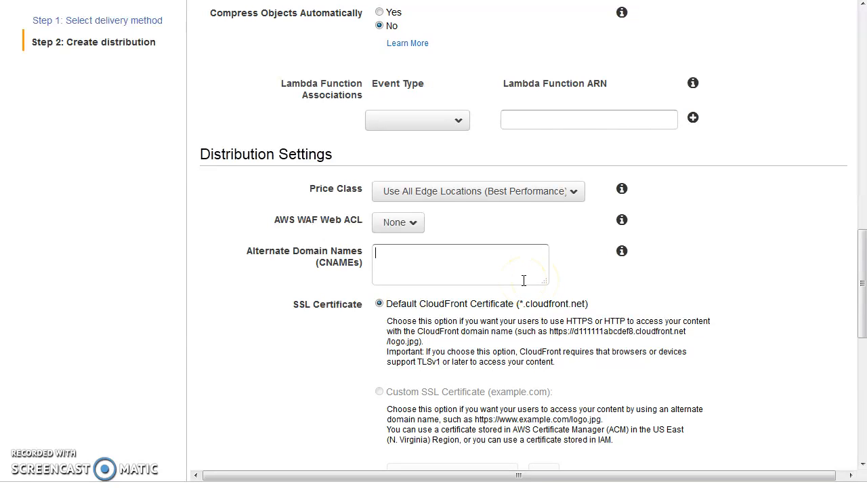
{"action": "left_click", "coordinate": [431, 265]}
Step: Keep the default CloudFront certificate and set the default root object to index.html
{"action": "scroll", "coordinate": [590, 290], "scroll_direction": "down", "scroll_amount": 4}
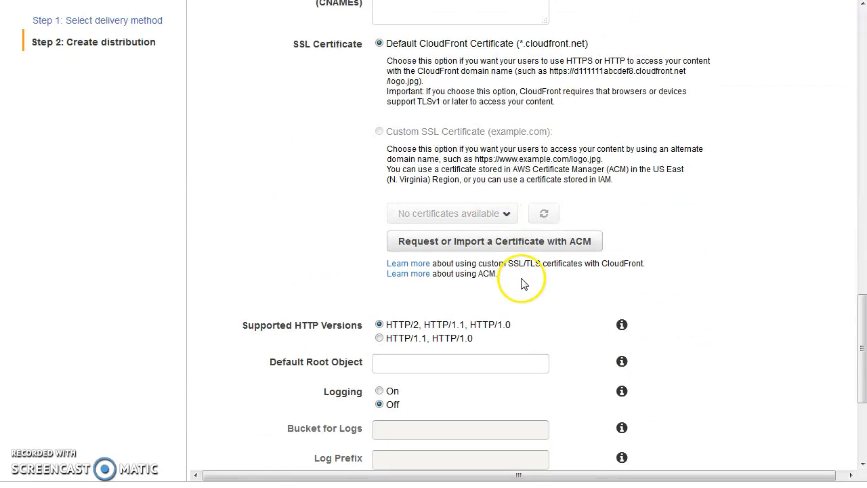
{"action": "scroll", "coordinate": [517, 288], "scroll_direction": "down", "scroll_amount": 2}
{"action": "left_click", "coordinate": [408, 264]}
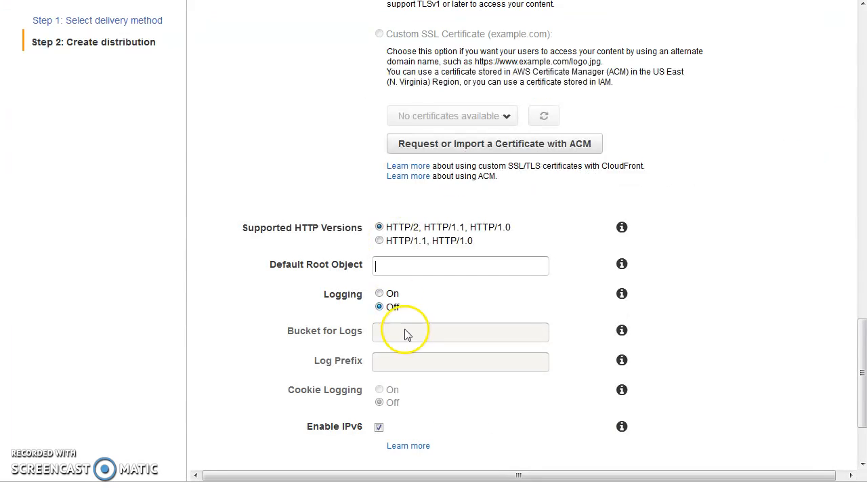
{"action": "type", "text": "index"}
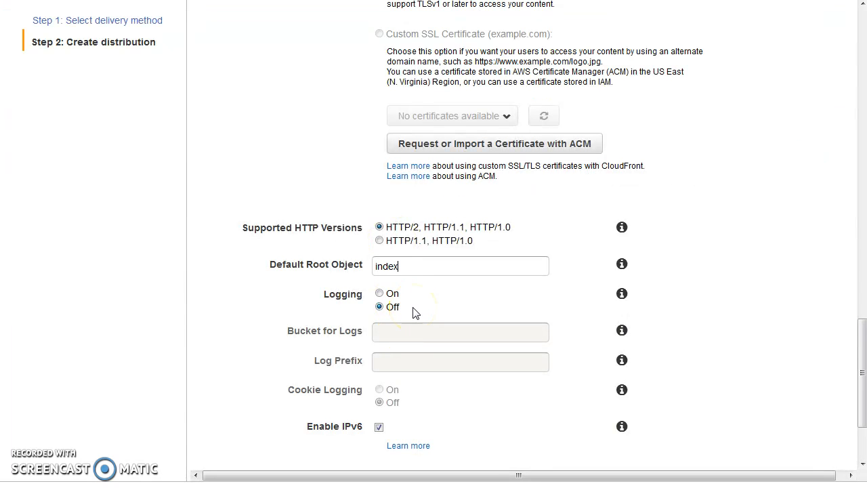
{"action": "type", "text": ".html"}
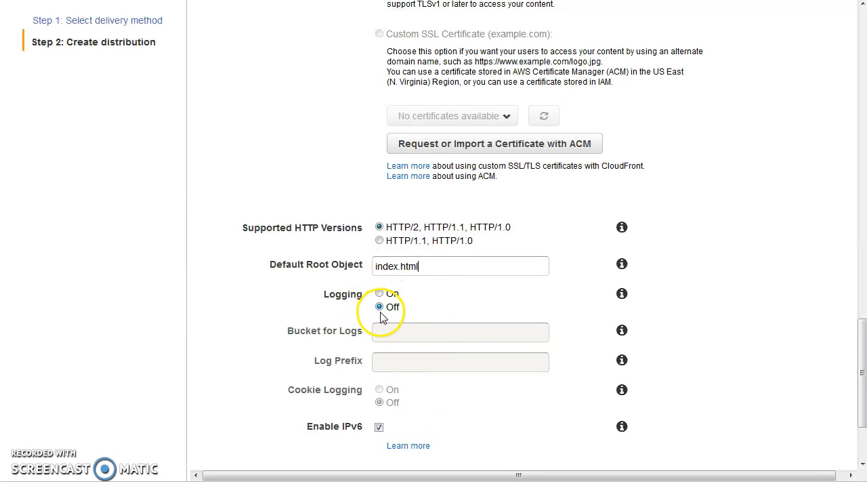
Step: Create the distribution with logging off, and check its status in the refreshed list of distributions
{"action": "scroll", "coordinate": [396, 377], "scroll_direction": "down", "scroll_amount": 3}
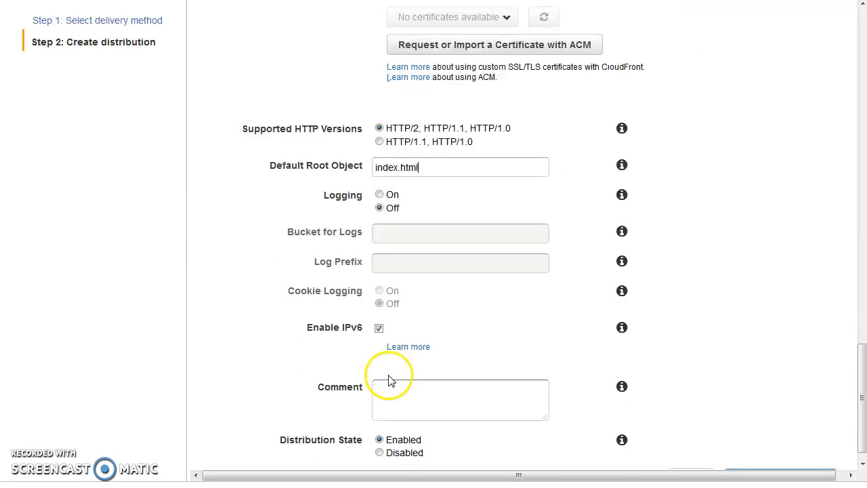
{"action": "left_click", "coordinate": [757, 461]}
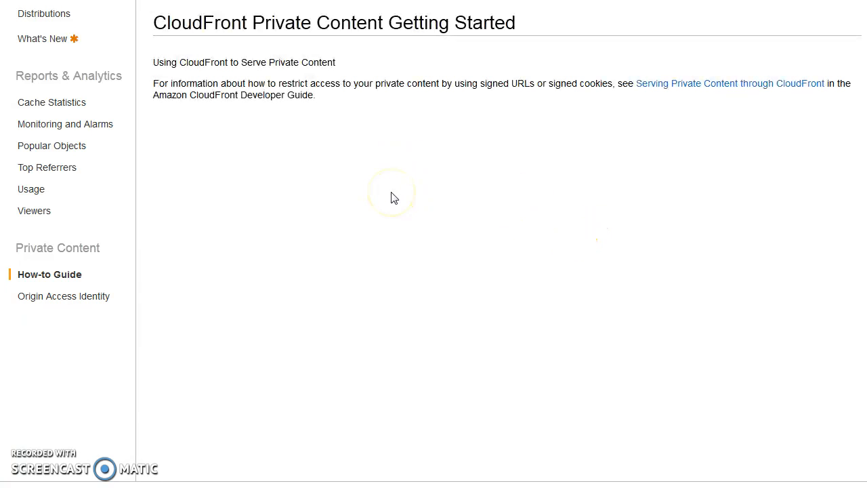
{"action": "left_click", "coordinate": [45, 14]}
{"action": "left_click", "coordinate": [773, 57]}
{"action": "left_click_drag", "start_coordinate": [596, 478], "coordinate": [757, 472]}
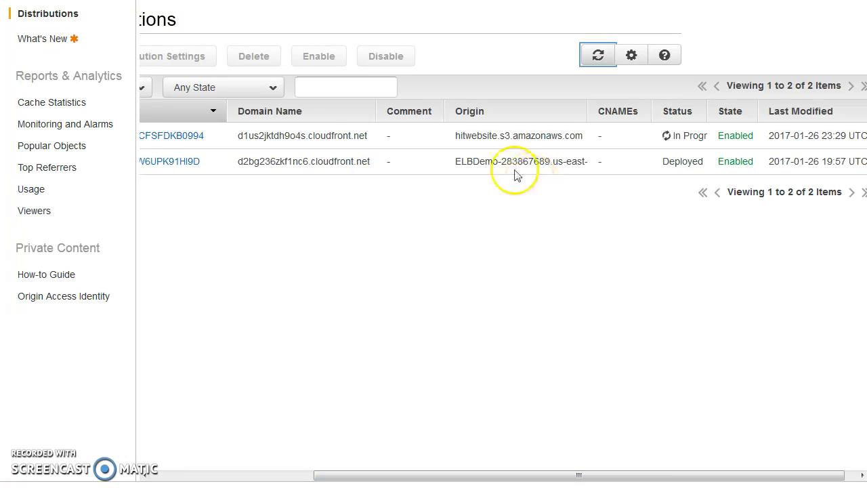
Step: Select the hitwebsite distribution and open its CloudFront domain name in the browser to test the site
{"action": "left_click", "coordinate": [711, 139]}
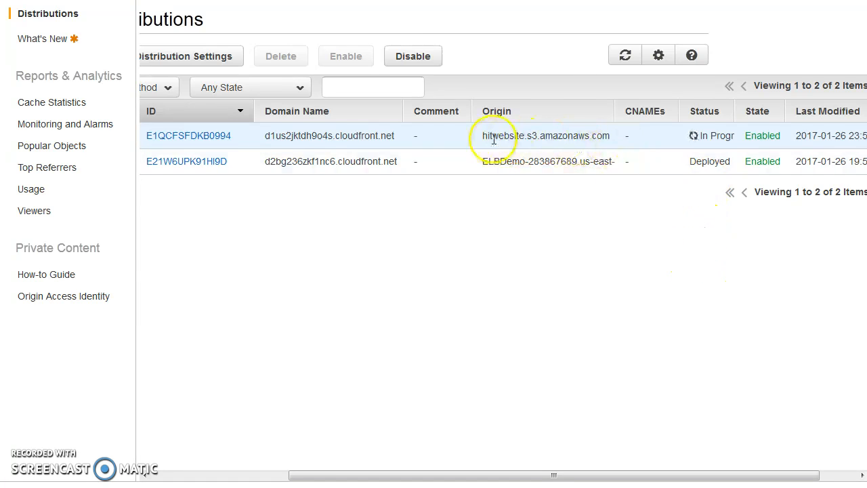
{"action": "left_click_drag", "start_coordinate": [264, 136], "coordinate": [395, 136]}
{"action": "right_click", "coordinate": [395, 137]}
{"action": "left_click", "coordinate": [417, 225]}
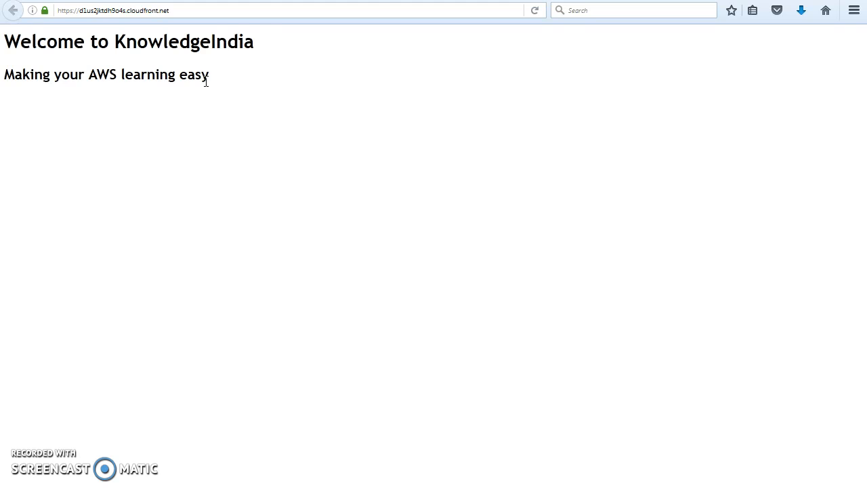
Step: Load logo.jpg from the distribution by adding /logo.jpg to the CloudFront address
{"action": "left_click", "coordinate": [242, 10]}
{"action": "left_click", "coordinate": [254, 12]}
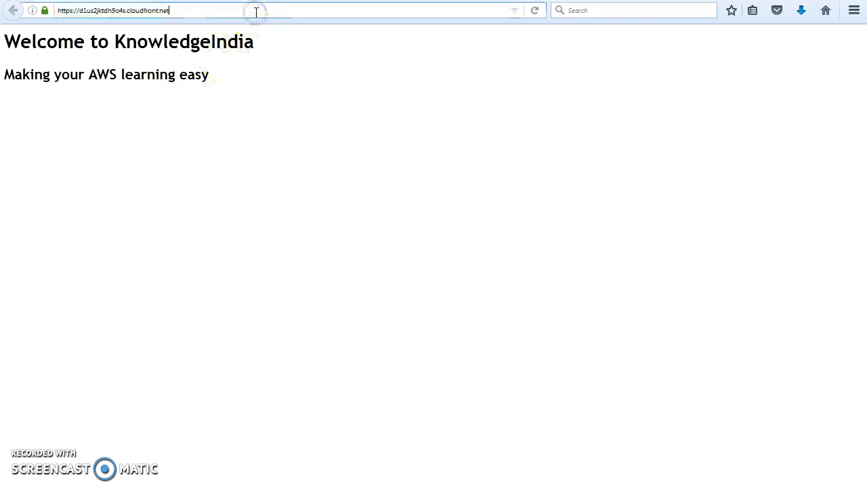
{"action": "type", "text": "/logo"}
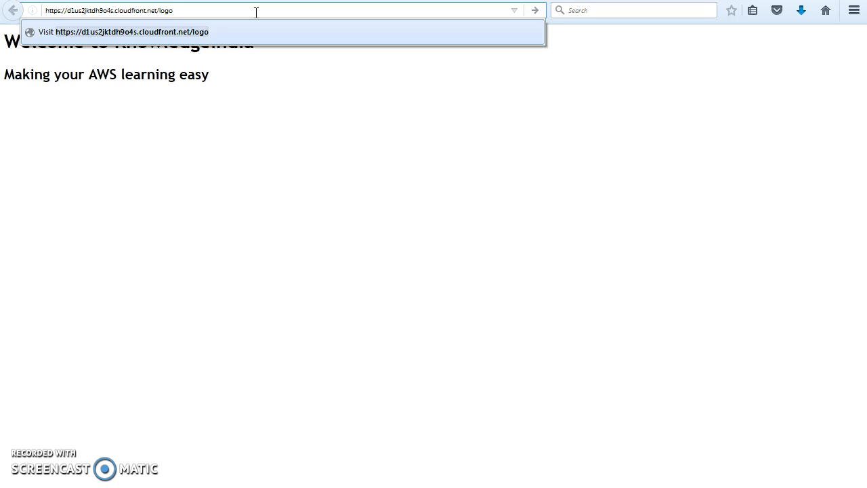
{"action": "type", "text": ".jpg"}
{"action": "key", "text": "Return"}
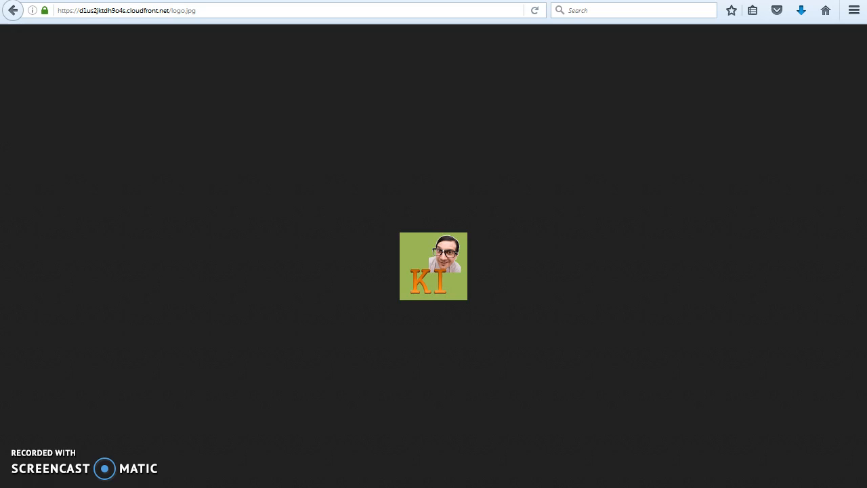
Step: Switch to the S3 console and examine the hitwebsite bucket policy granting the origin access identity s3:GetObject
{"action": "key", "text": "F11"}
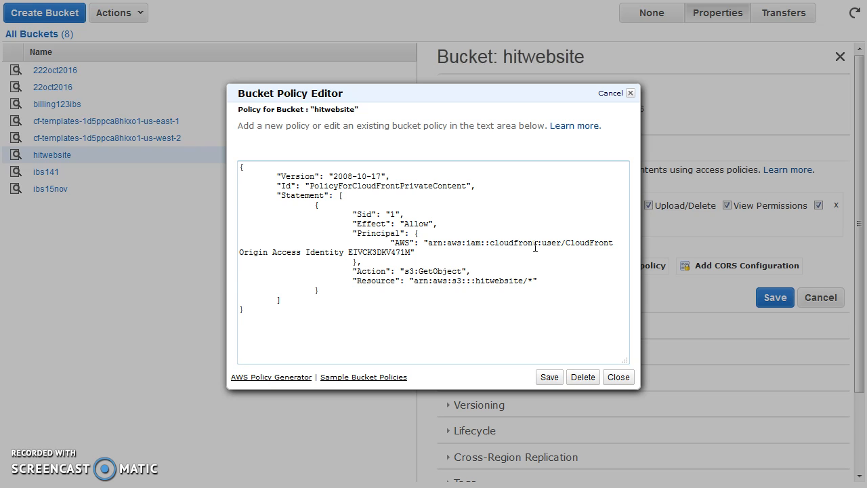
{"action": "left_click", "coordinate": [532, 108]}
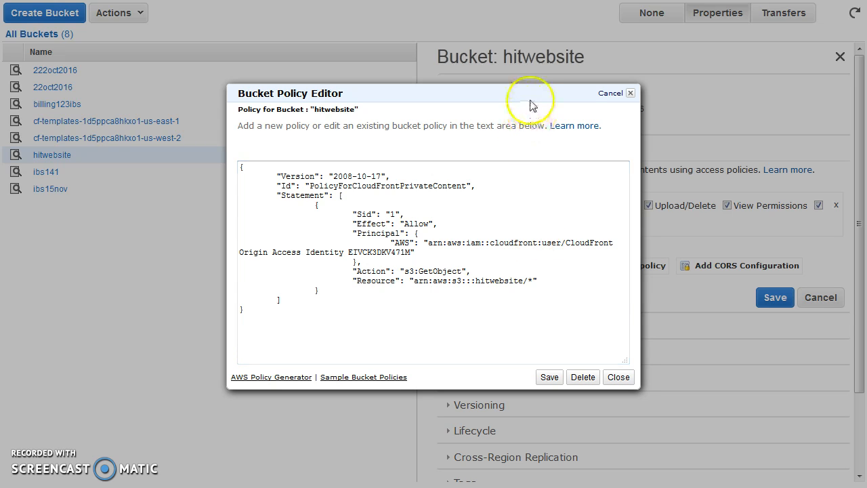